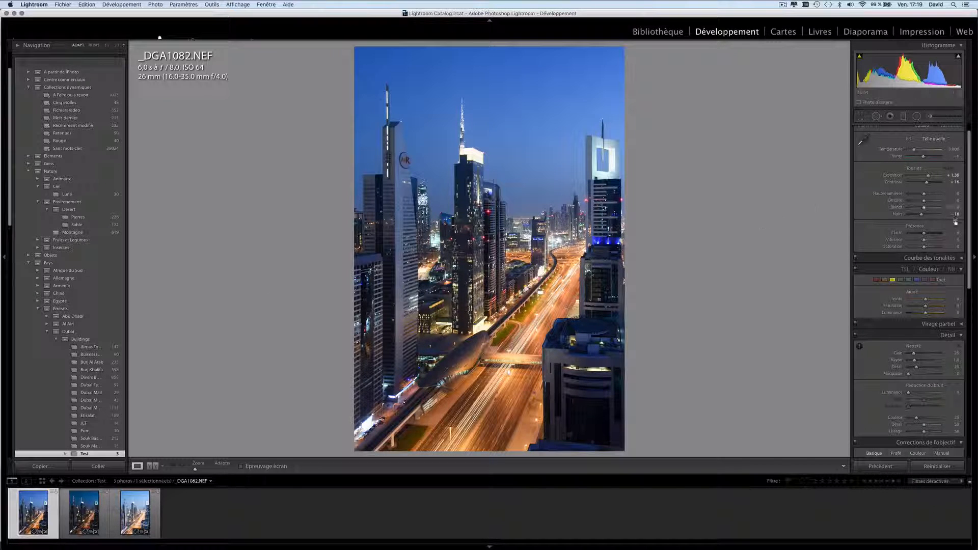
Step: Review the lens correction settings and the available camera calibration profiles for _DGA1082.NEF
scroll(923, 263, "down", 10)
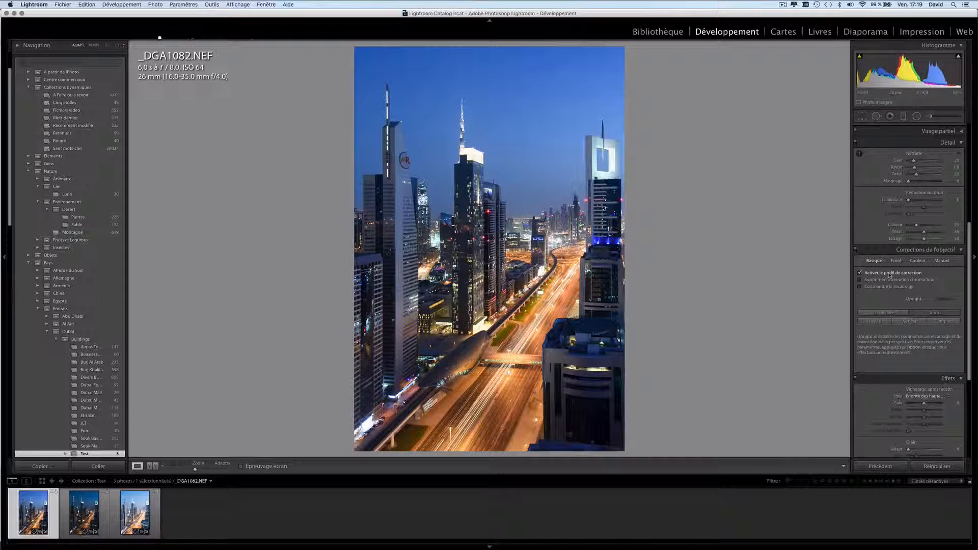
scroll(890, 276, "down", 1)
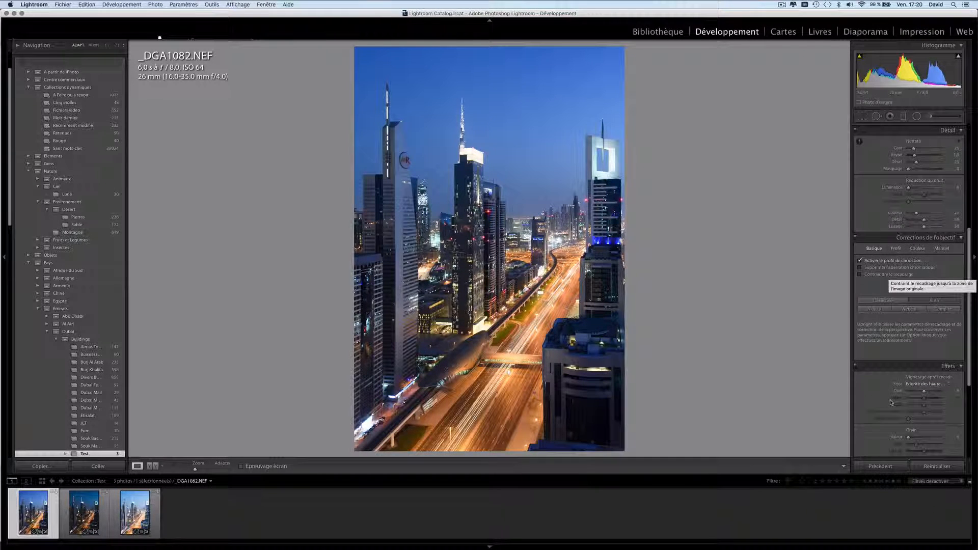
scroll(890, 403, "down", 5)
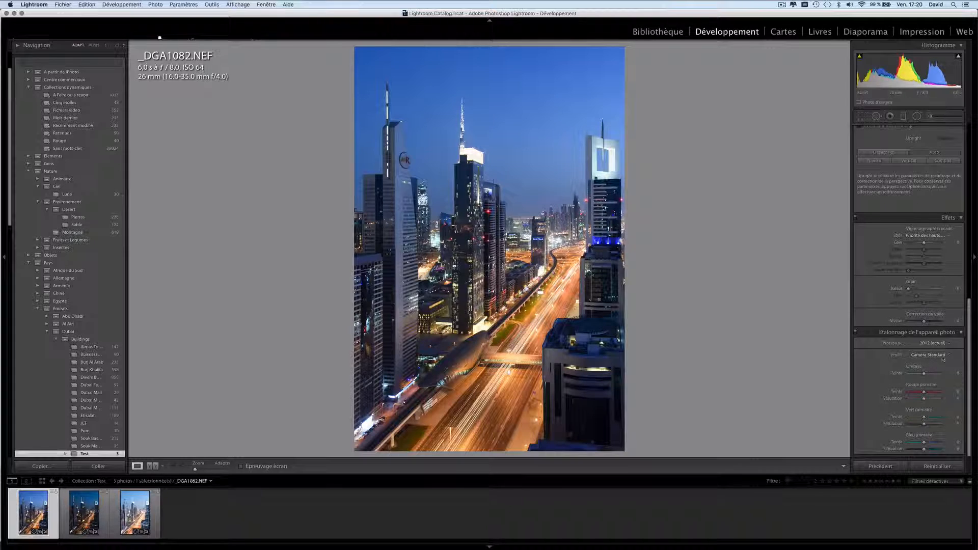
left_click(943, 356)
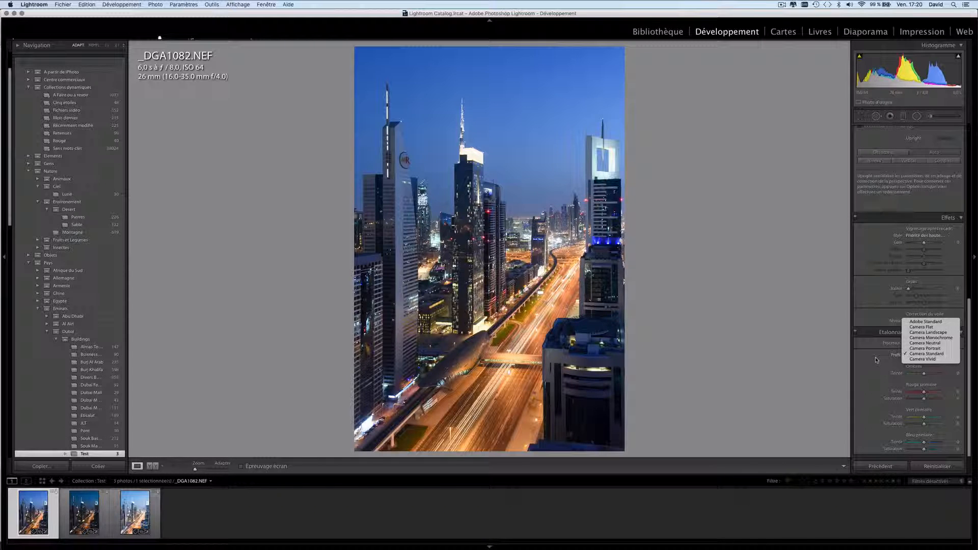
left_click(852, 230)
scroll(902, 219, "up", 10)
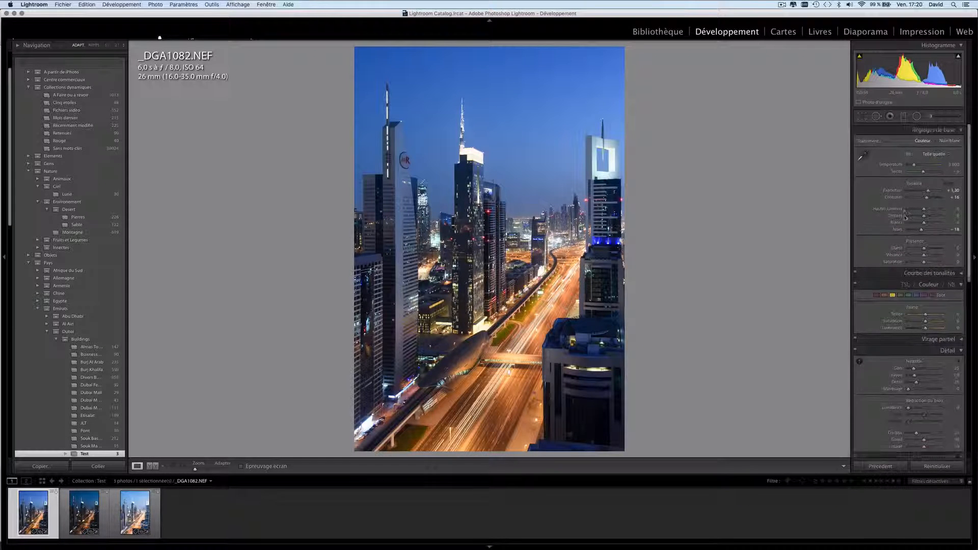
Step: Try the Auto and daylight white balance presets on the photo, and return to Telle quelle
left_click(937, 153)
left_click(943, 159)
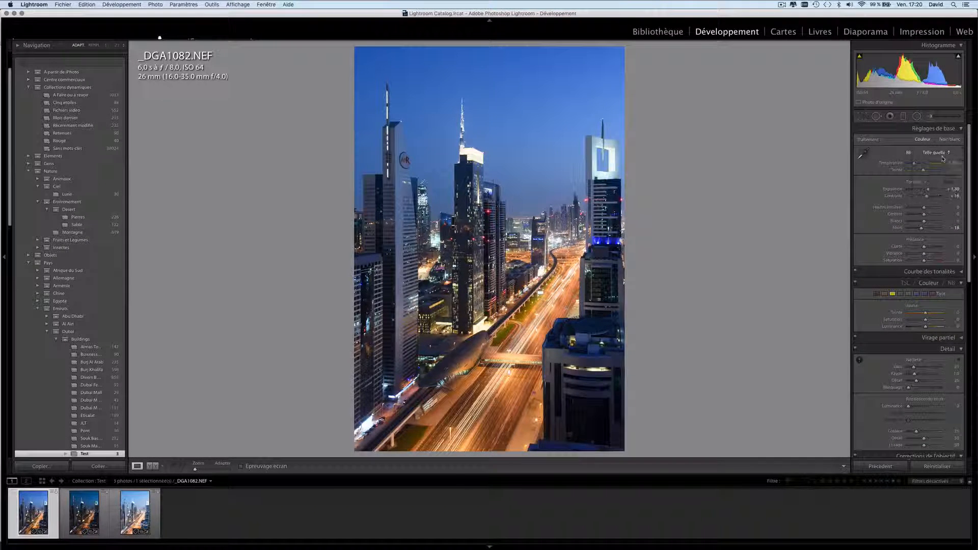
left_click(943, 159)
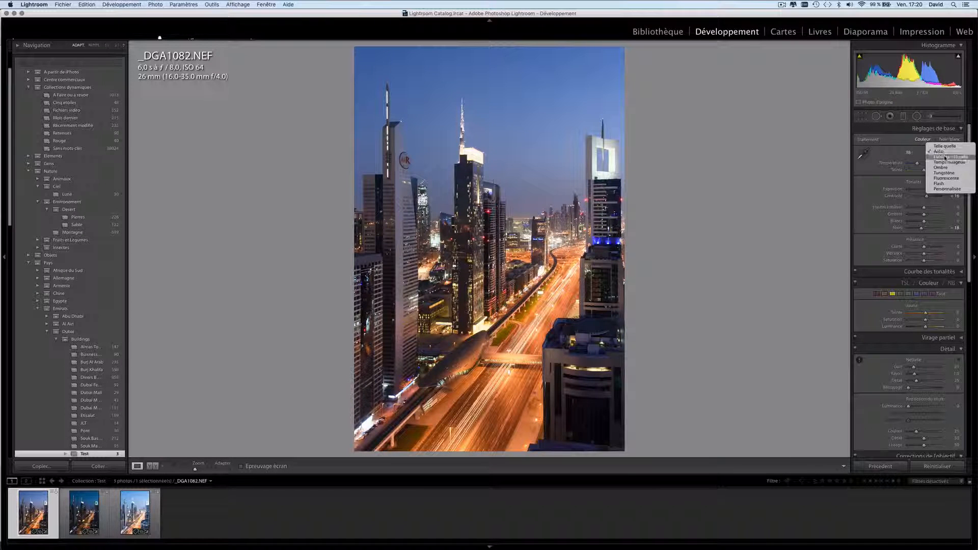
left_click(944, 161)
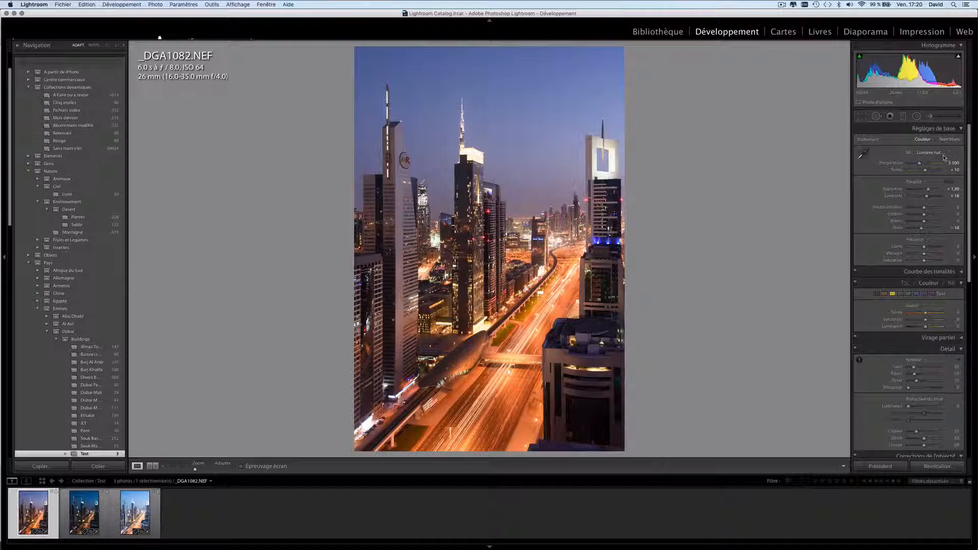
left_click(944, 152)
left_click(942, 142)
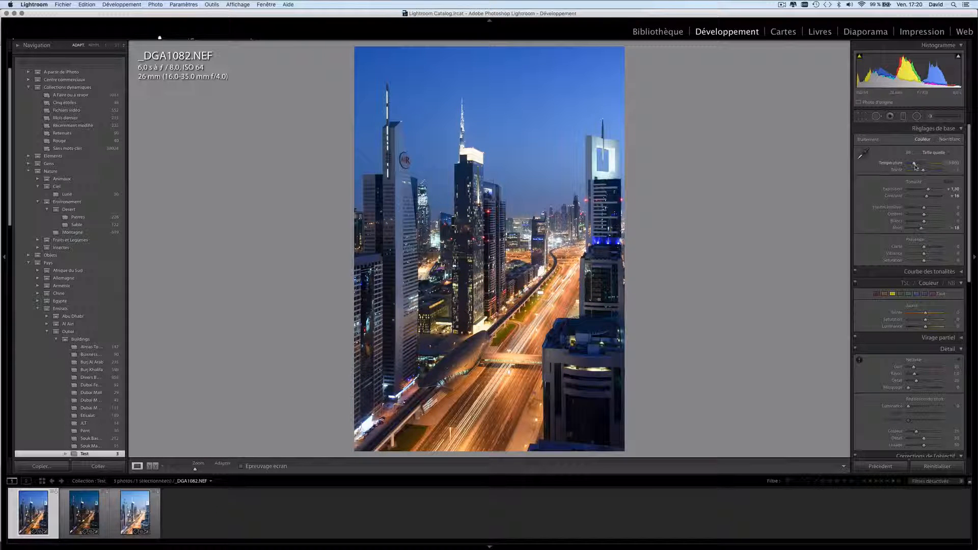
Step: Set the photo's white balance temperature to 3800
left_click_drag(915, 163, 914, 165)
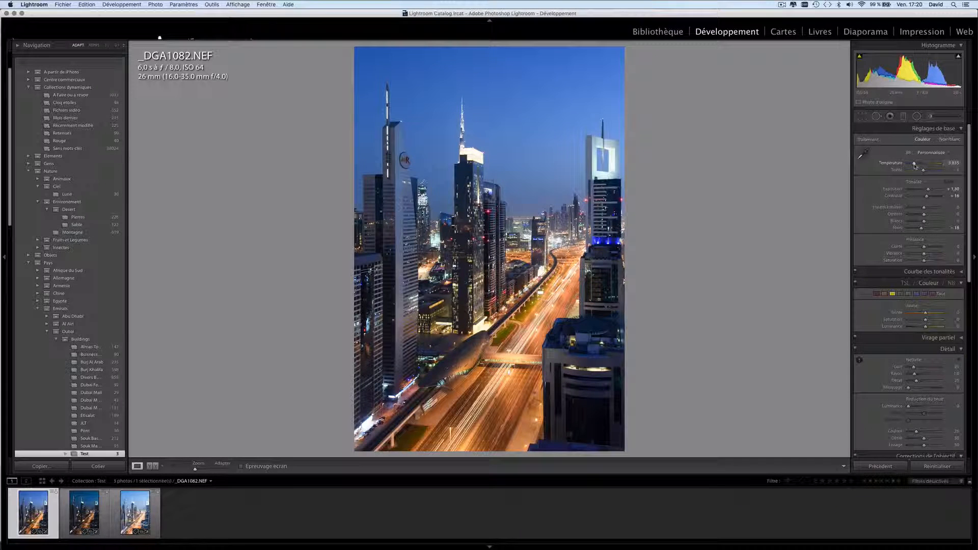
left_click(952, 164)
key("Return")
left_click(953, 166)
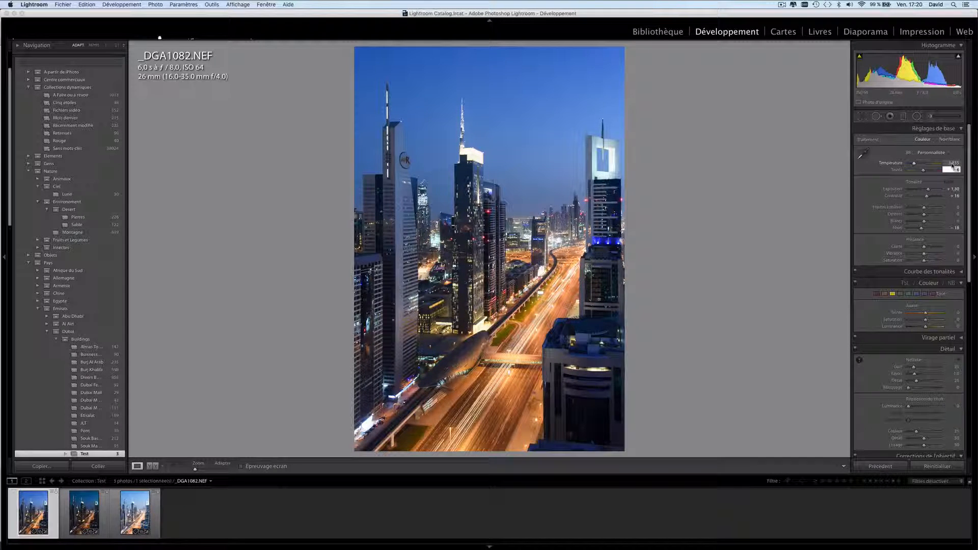
left_click(950, 163)
type("3800")
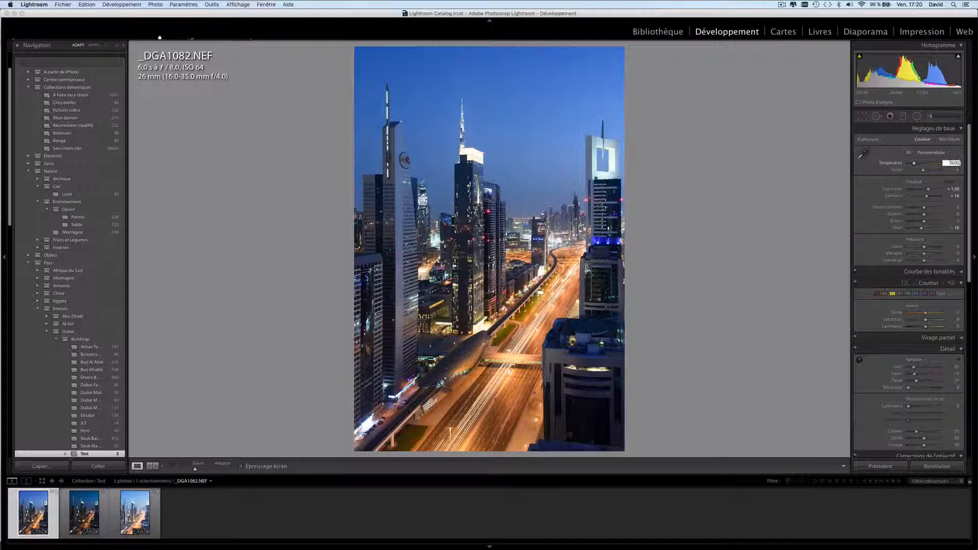
key("Return")
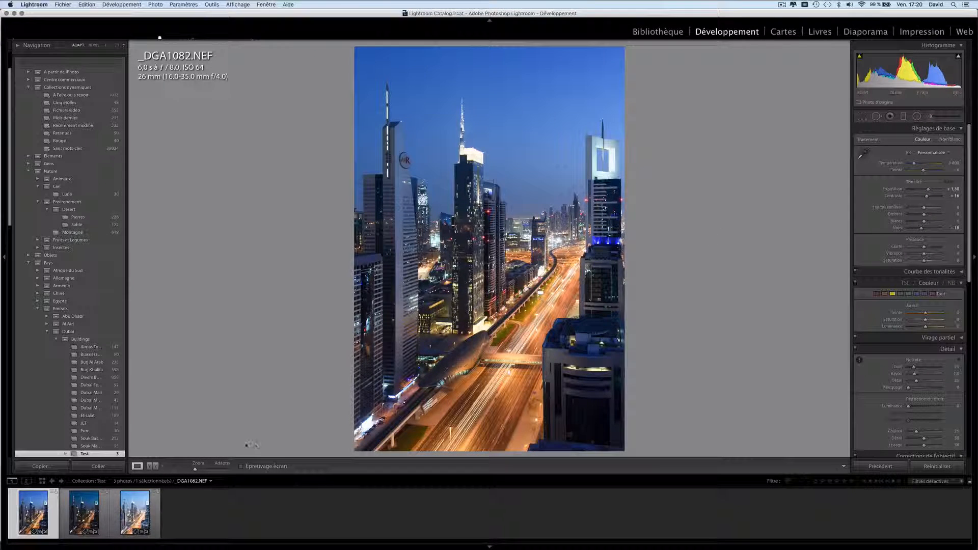
Step: Select all three bracketed photos and synchronize the develop settings of _DGA1082.NEF across them
left_click(135, 512, "shift")
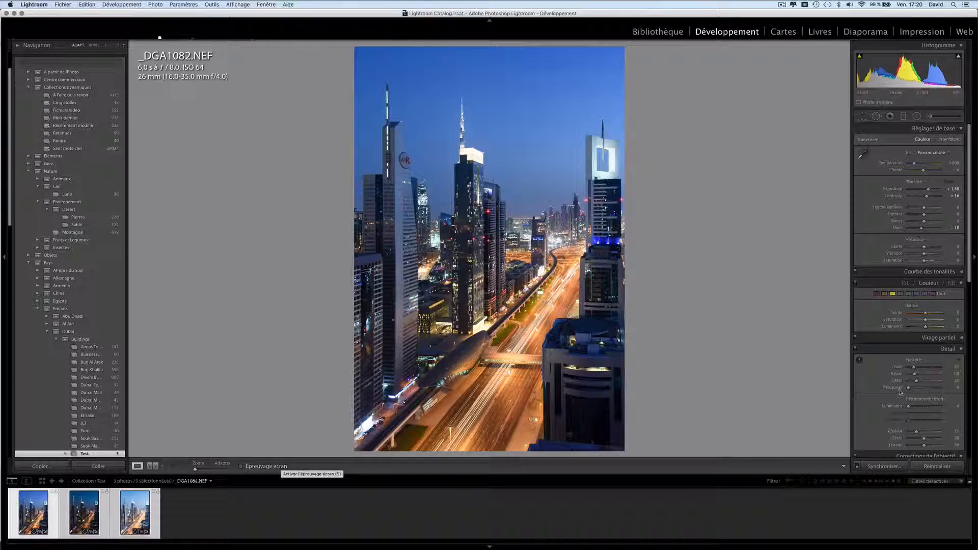
left_click(884, 466)
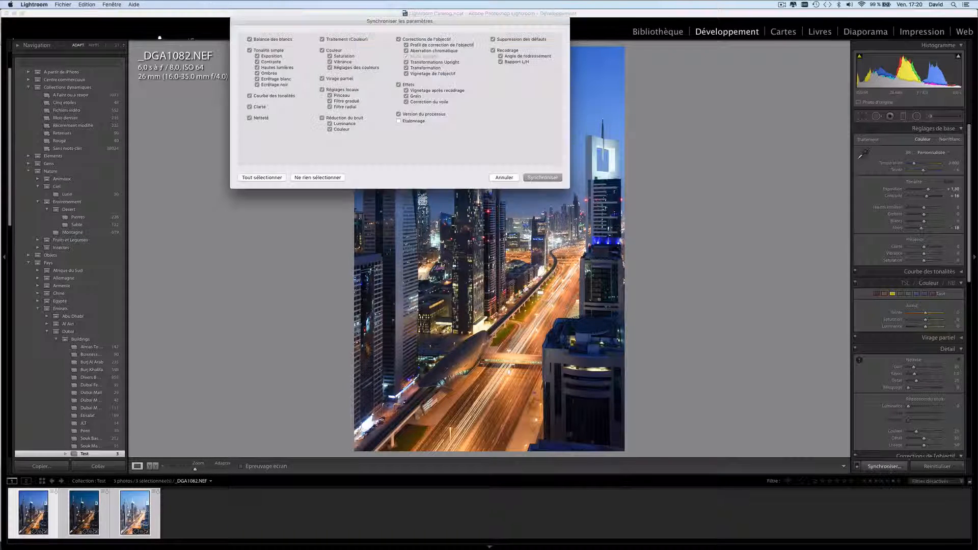
left_click(542, 176)
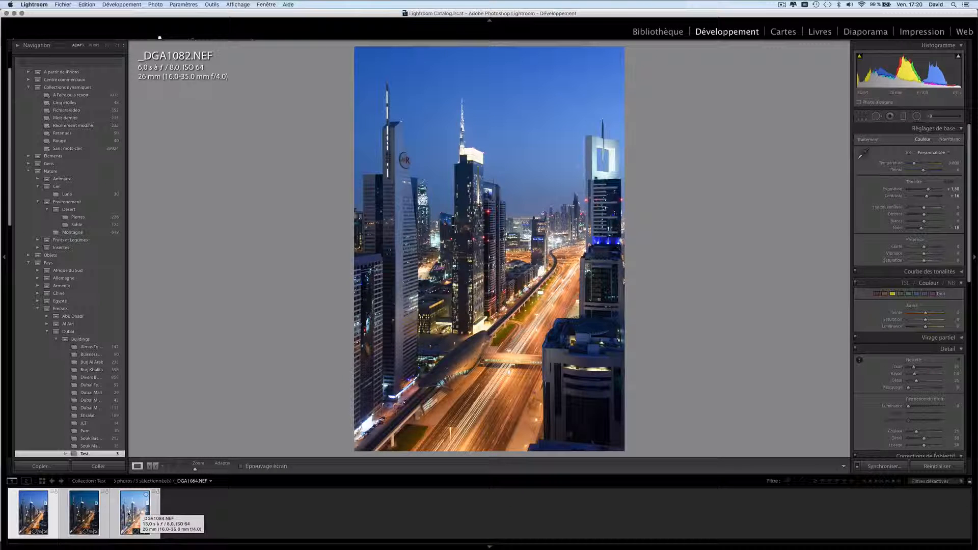
Step: Send the three selected photos to Photoshop with Fusion HDR Pro
right_click(128, 514)
mouse_move(187, 380)
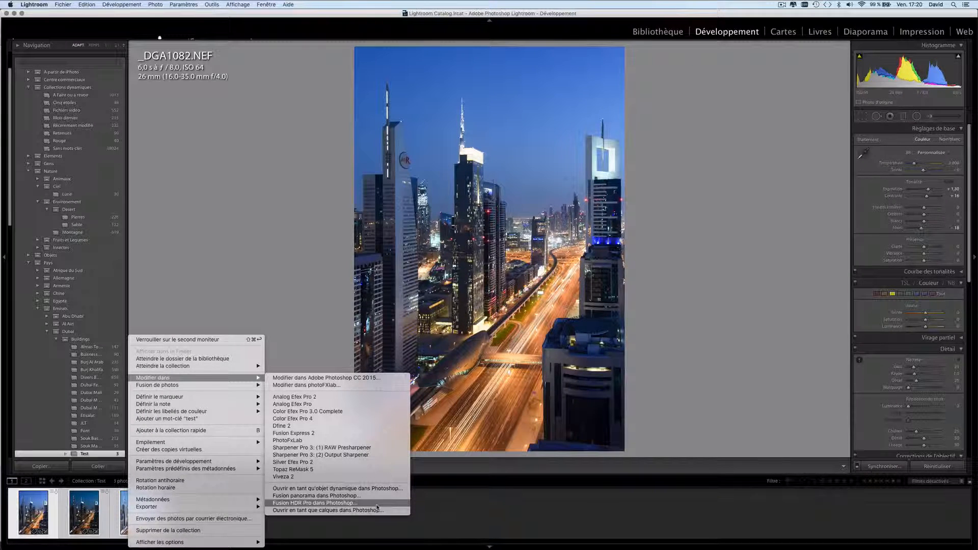
left_click(376, 504)
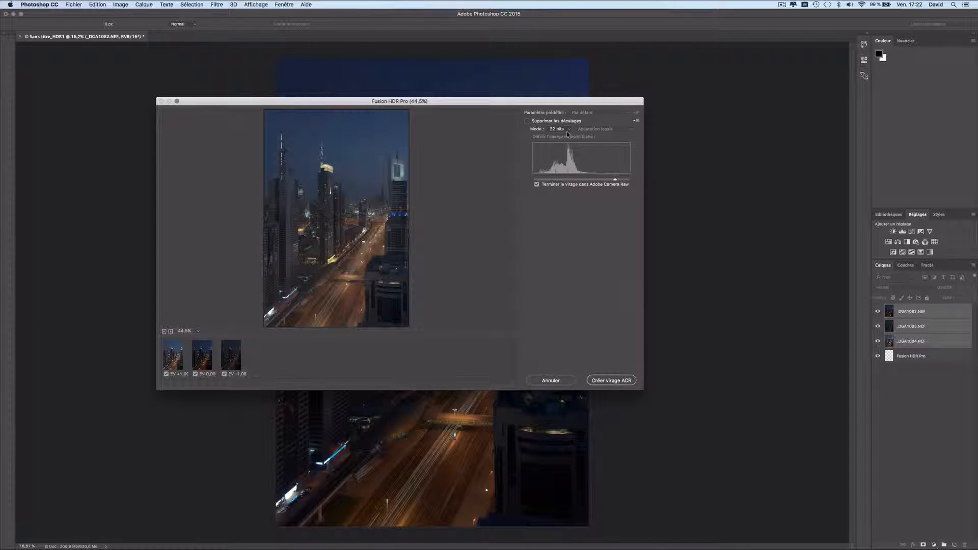
Step: Try ghost removal and a lower white point preview without Camera Raw toning, and restore the 32-bit merge options
left_click(528, 121)
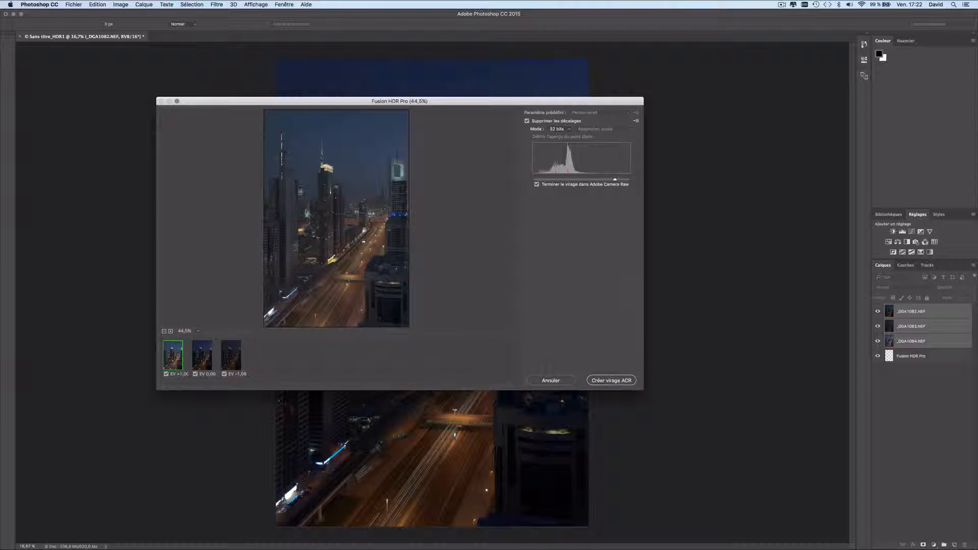
left_click(527, 121)
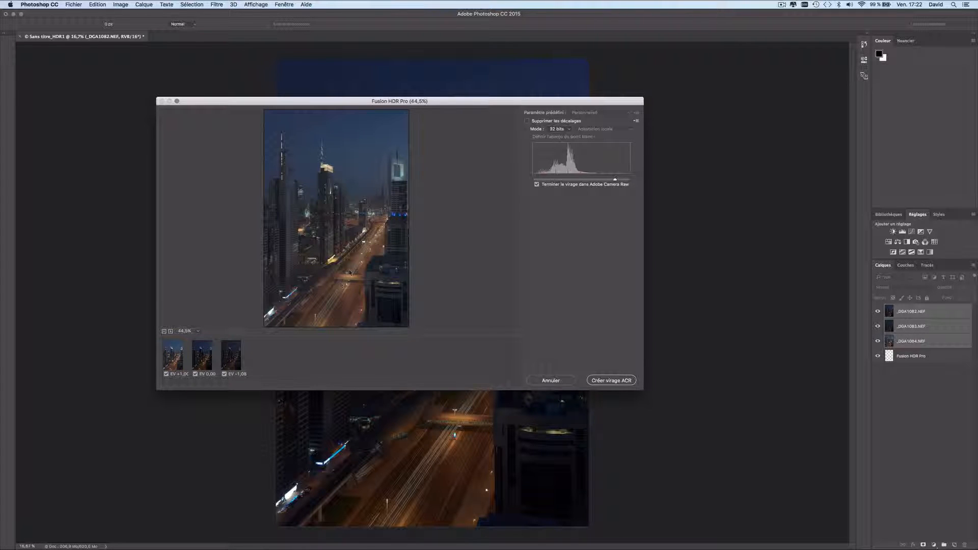
left_click(537, 185)
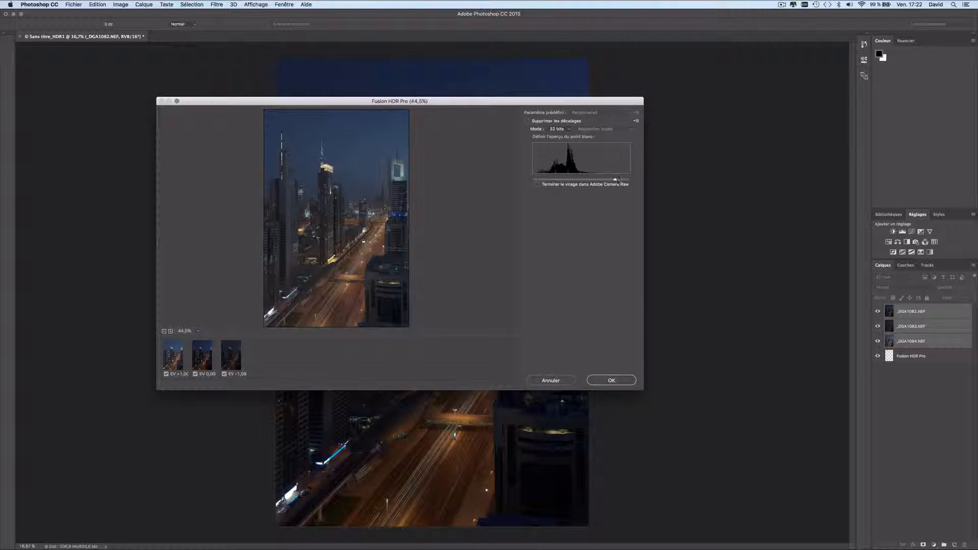
left_click_drag(615, 181, 608, 185)
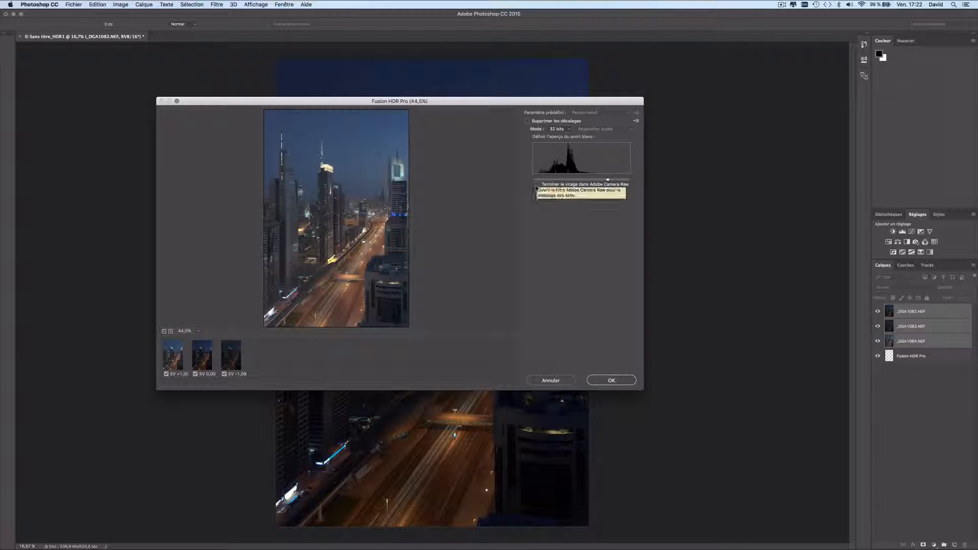
left_click(537, 186)
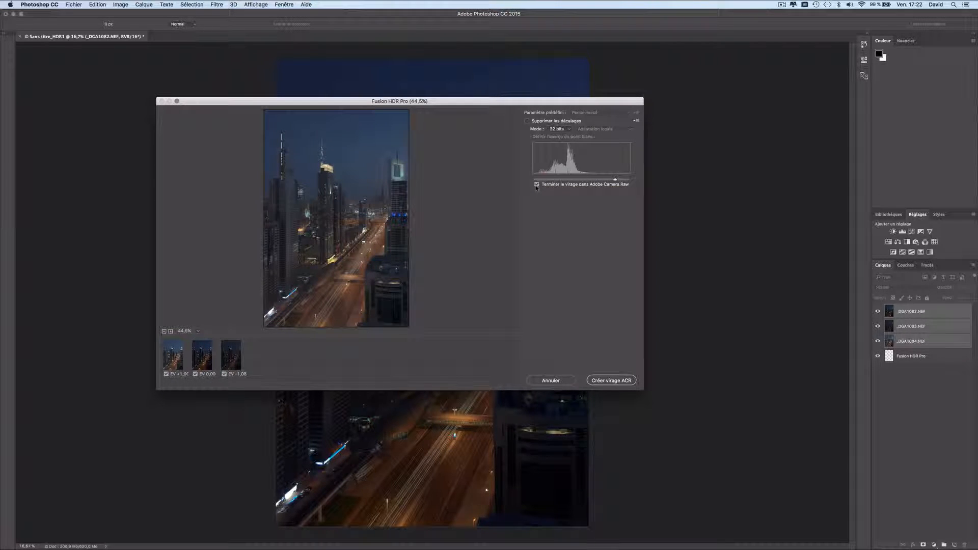
Step: Create the 32-bit HDR merge with its toning finished in Adobe Camera Raw
left_click(606, 381)
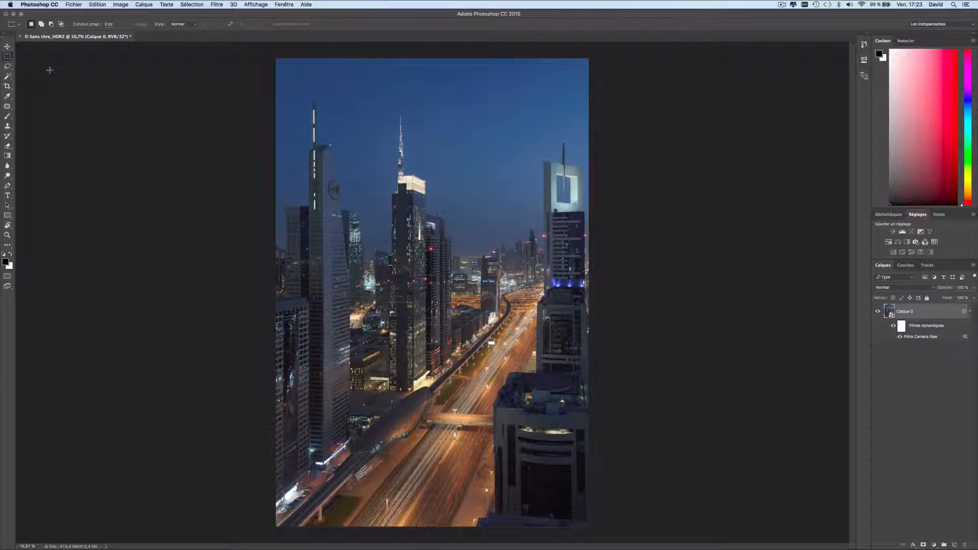
Step: Convert the HDR document to 16 bits per channel, merging its layers first
left_click(125, 6)
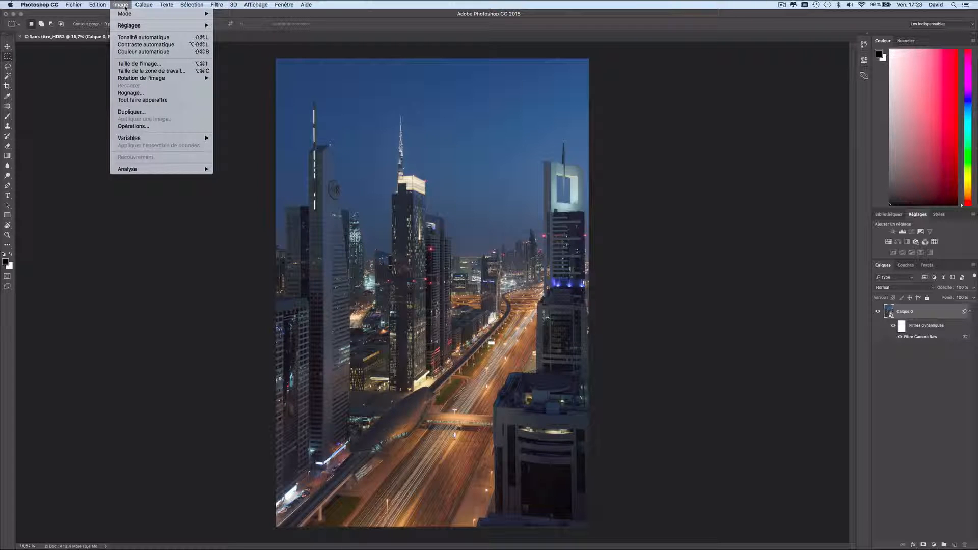
mouse_move(134, 15)
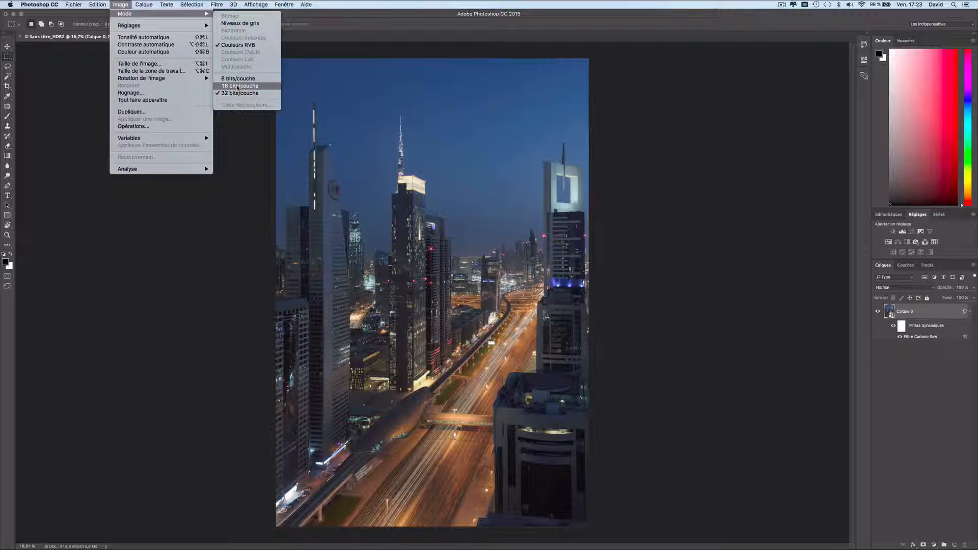
left_click(238, 86)
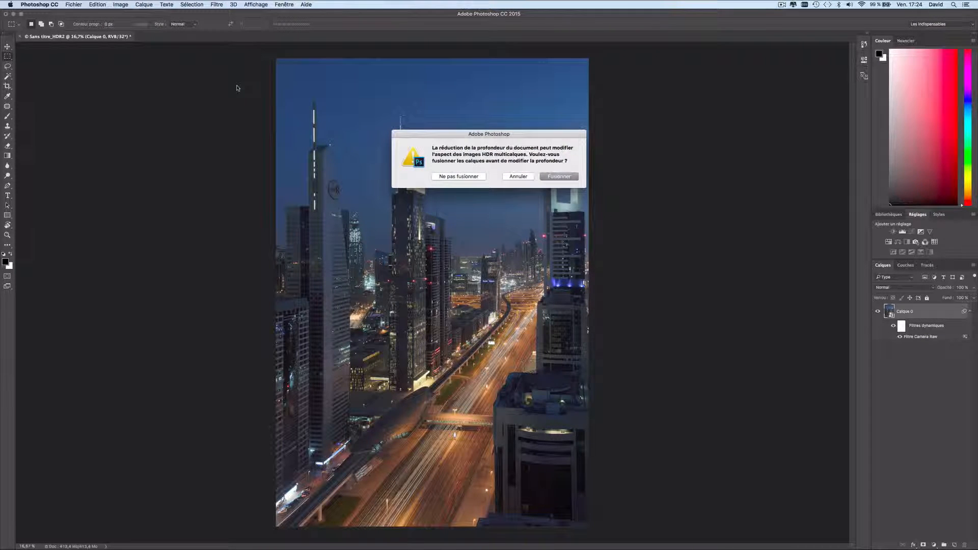
left_click(552, 177)
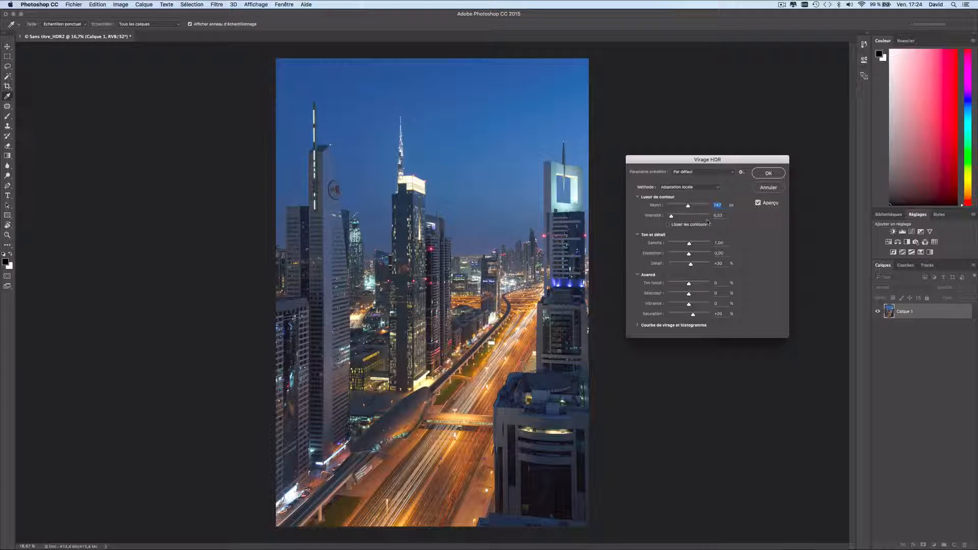
Step: Try the Exposition et gamma method for the HDR toning, and return to Adaptation locale
left_click(718, 190)
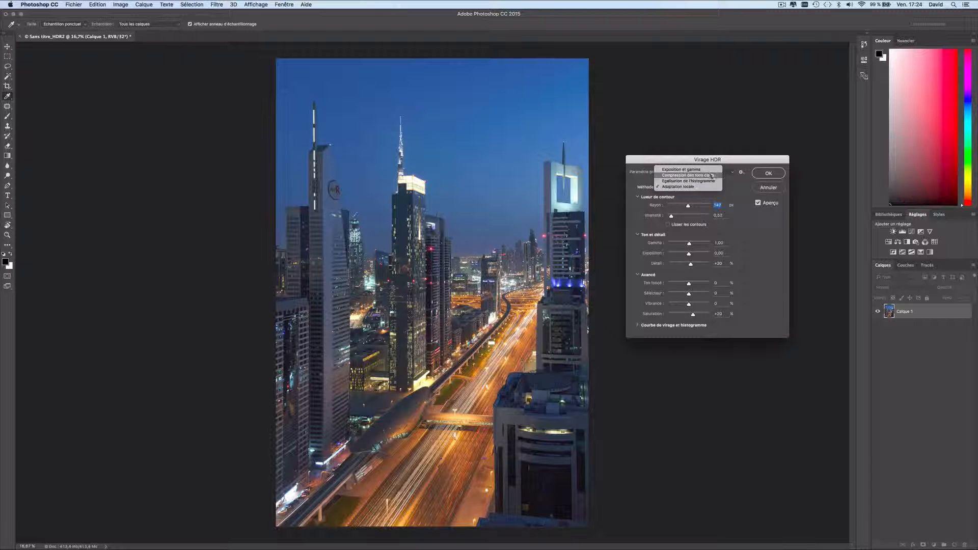
left_click(711, 170)
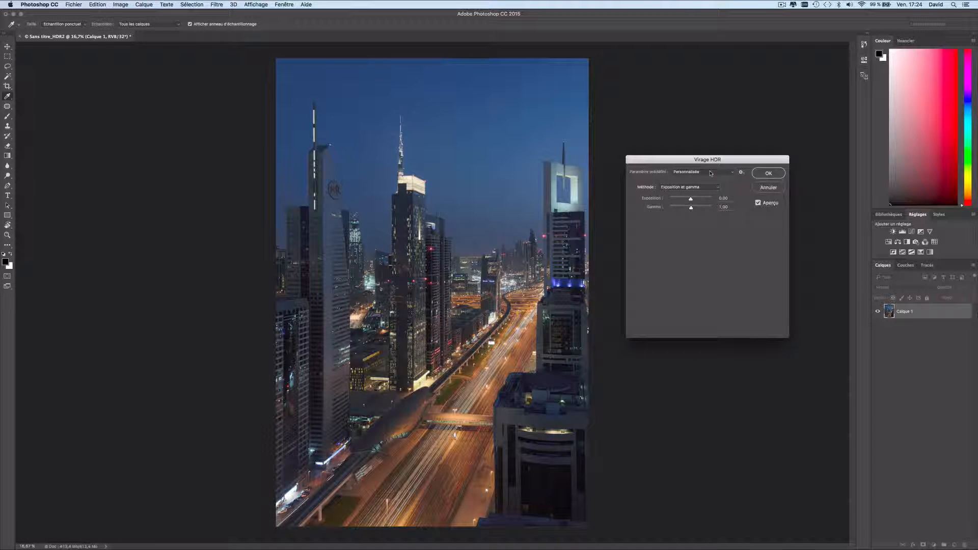
left_click(717, 188)
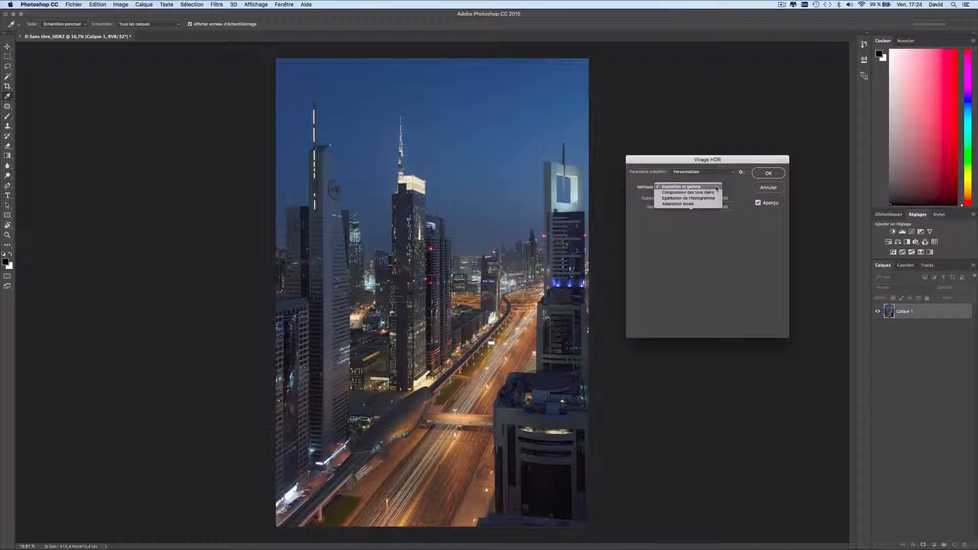
left_click(709, 206)
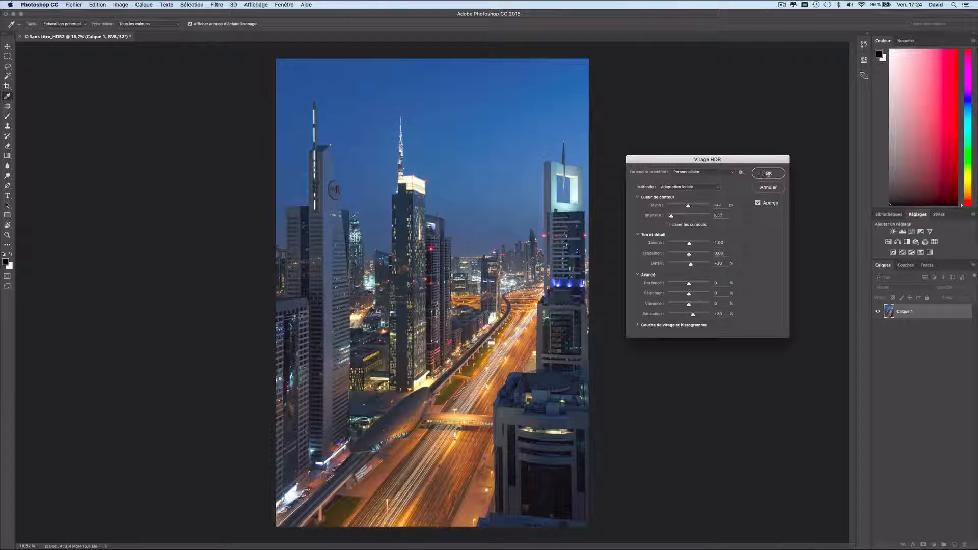
Step: Apply the HDR toning with the Adaptation locale method to finish the 16-bit conversion
left_click(767, 173)
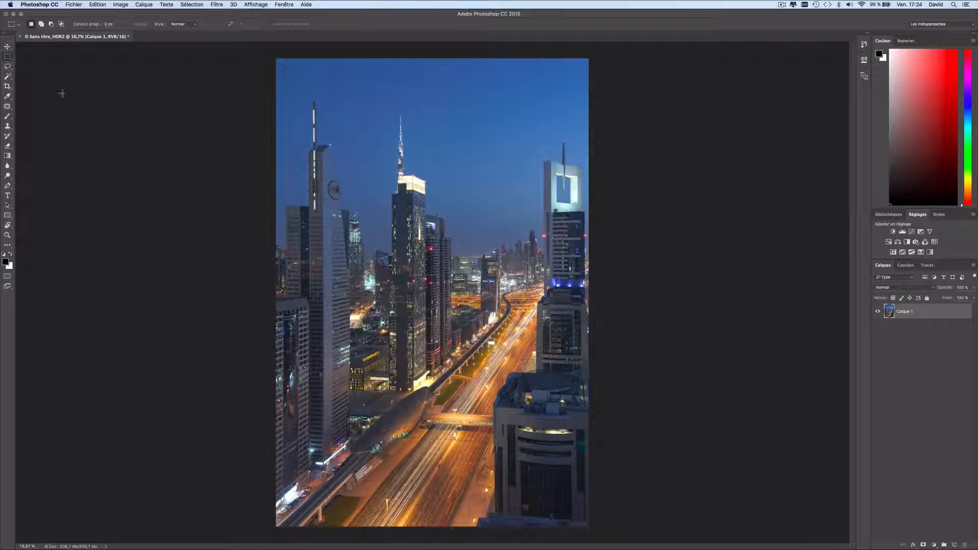
Step: Close the merged HDR document and save its changes
left_click(20, 36)
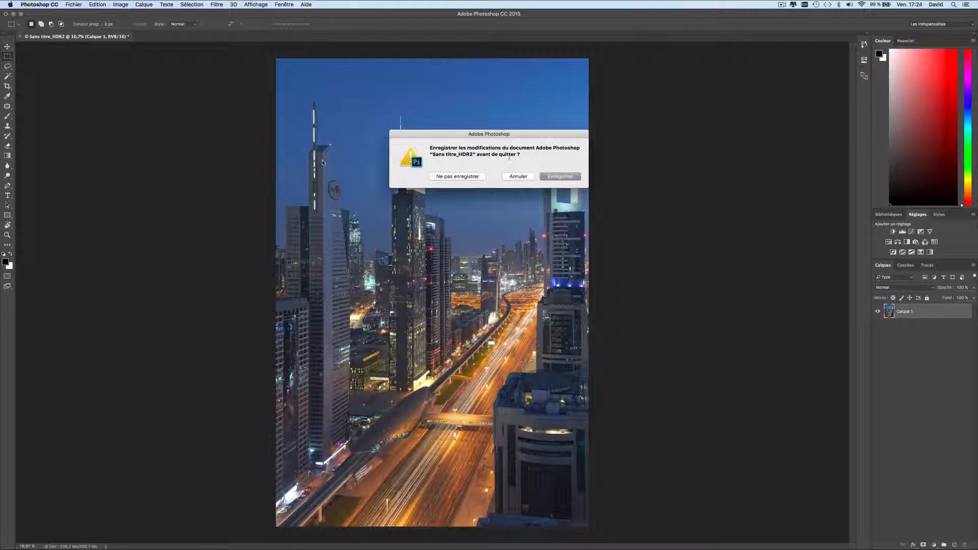
left_click(573, 177)
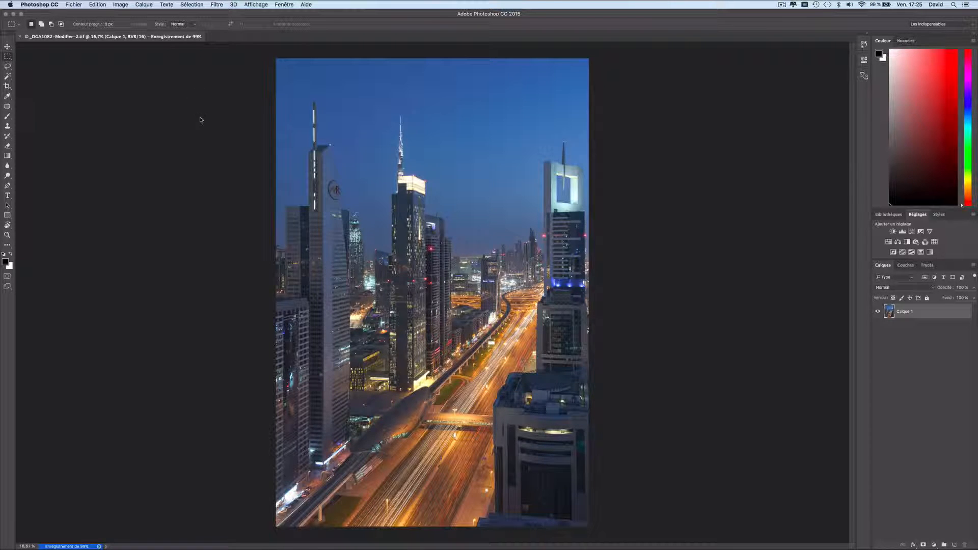
Step: Close the saved HDR document, switch to Lightroom and select the merged photo _DGA1082-Modifier-2.tif
key("super+w")
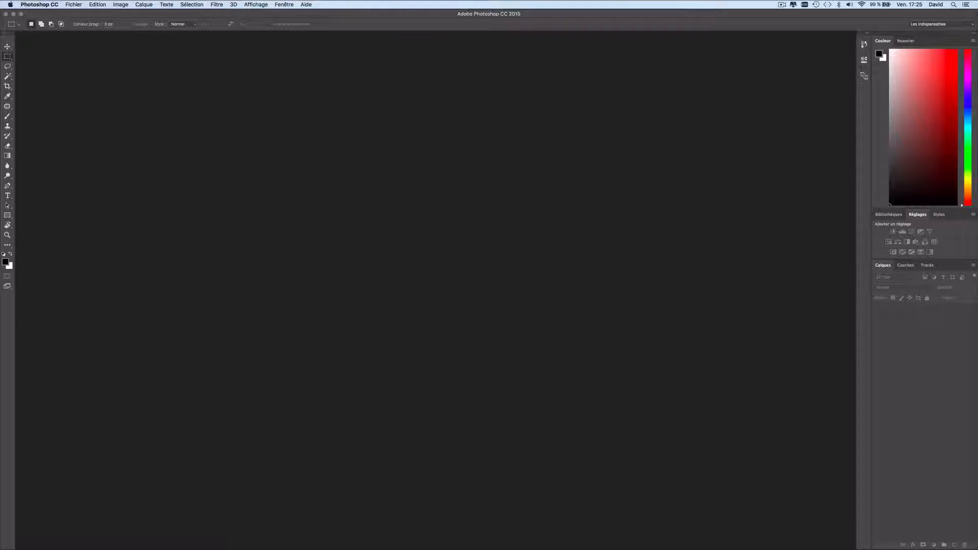
key("super+Tab")
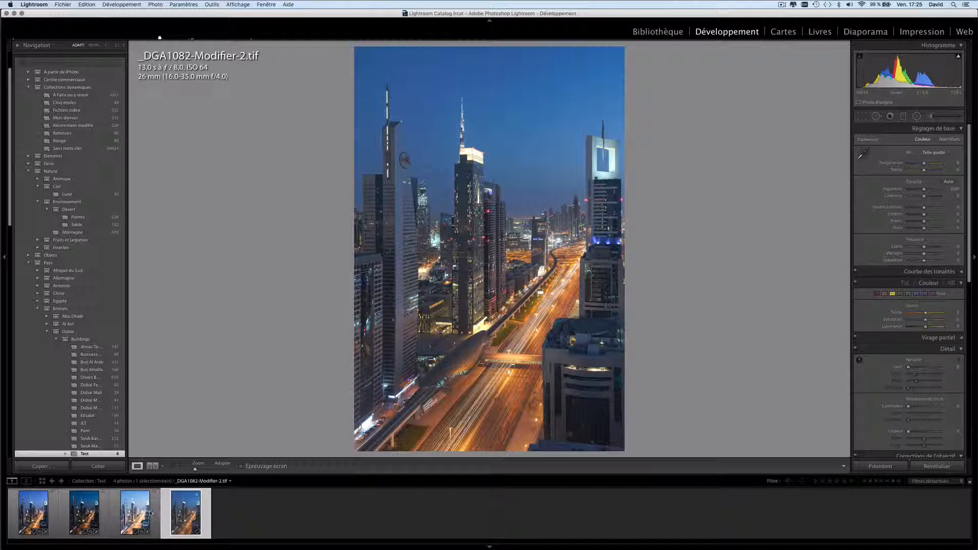
left_click(145, 513)
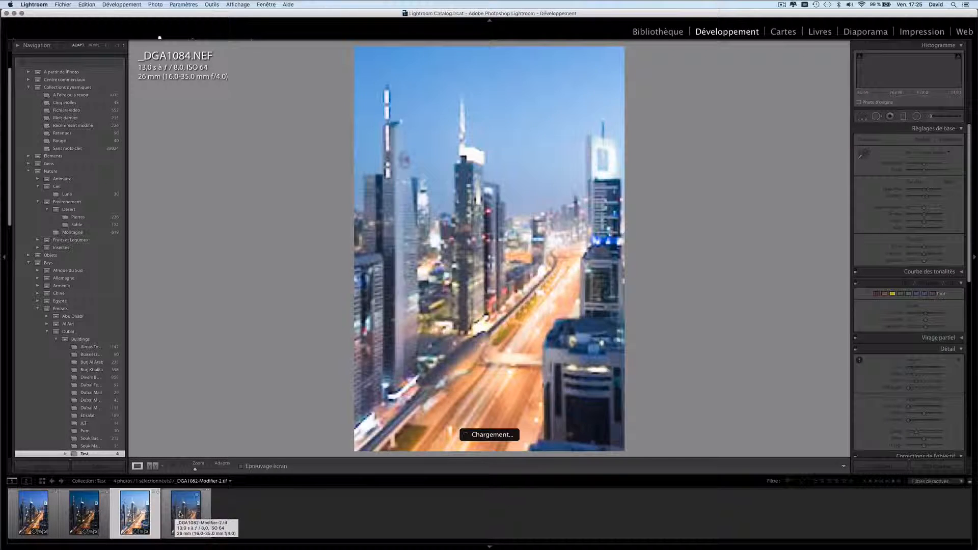
left_click(180, 515)
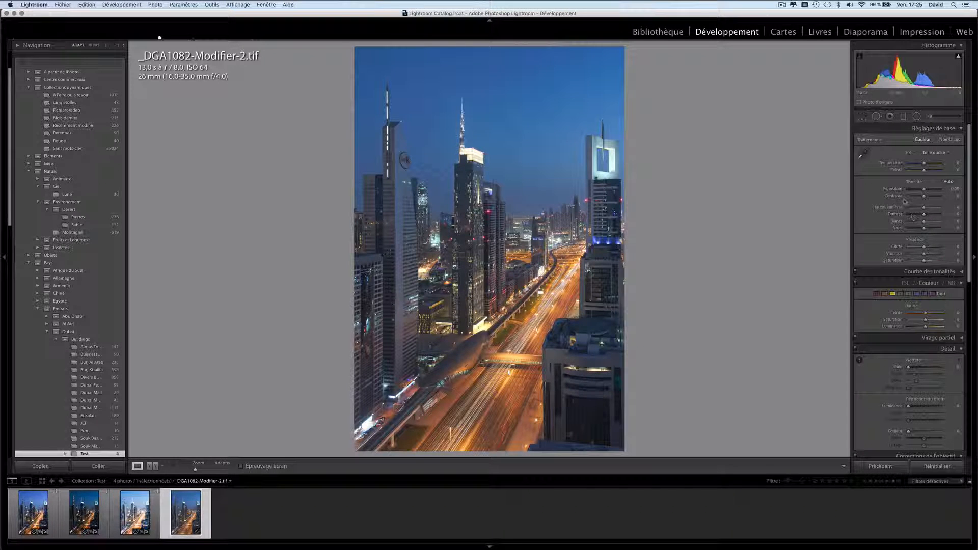
Step: Try the Auto white balance on the merged photo, and return to Telle quelle
left_click(936, 153)
left_click(938, 156)
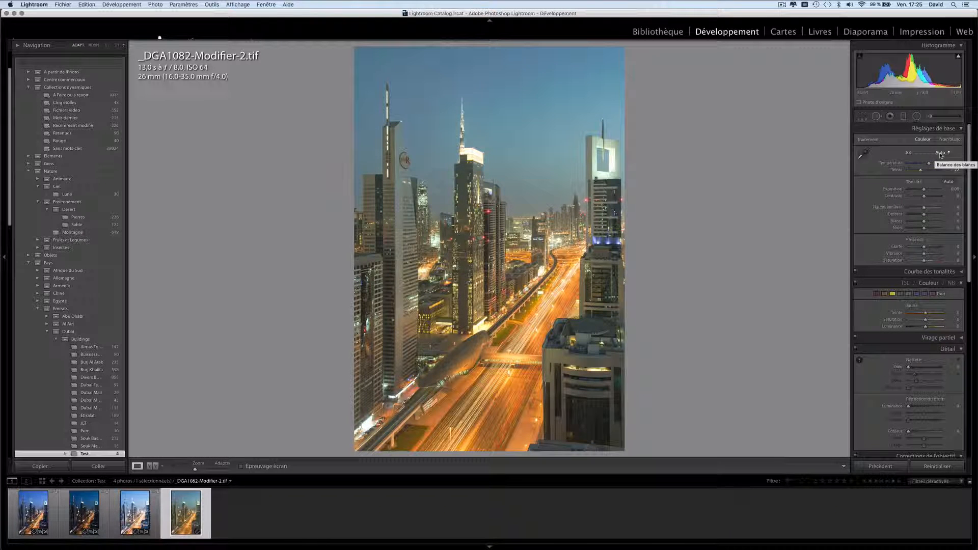
left_click(939, 153)
left_click(941, 157)
left_click(942, 155)
left_click(931, 141)
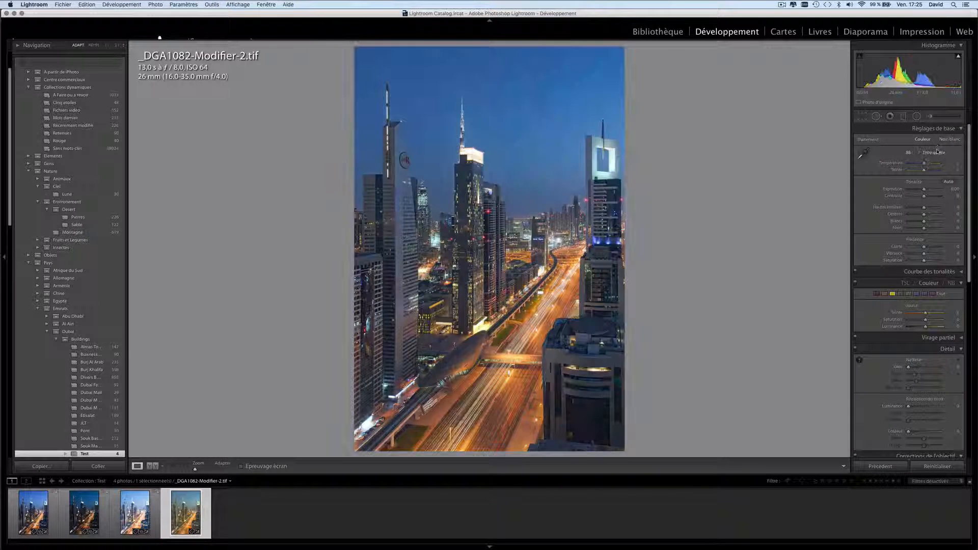
Step: Set temperature +1, tint +5, exposure -0.25, contrast +10, highlights +17, shadows +40, whites +6, blacks -15, clarity +17, vibrance +10 and yellow saturation -65
left_click_drag(924, 164, 927, 209)
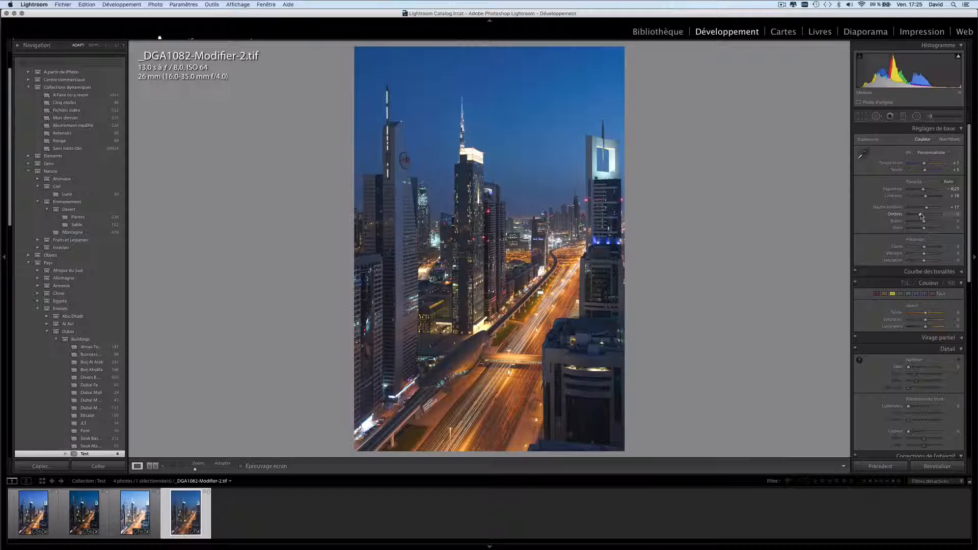
left_click_drag(924, 214, 927, 256)
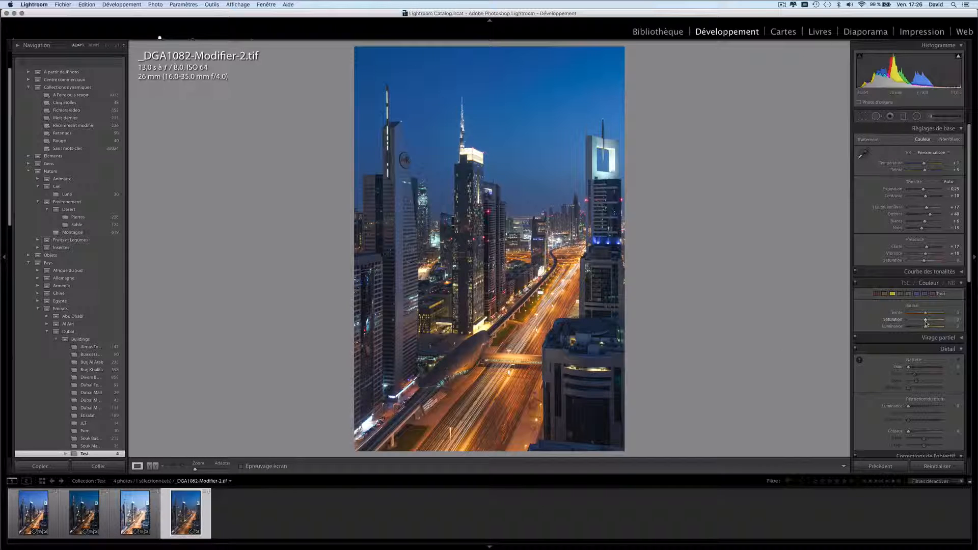
mouse_move(927, 323)
left_mouse_down()
mouse_move(904, 323)
mouse_move(912, 325)
left_mouse_up()
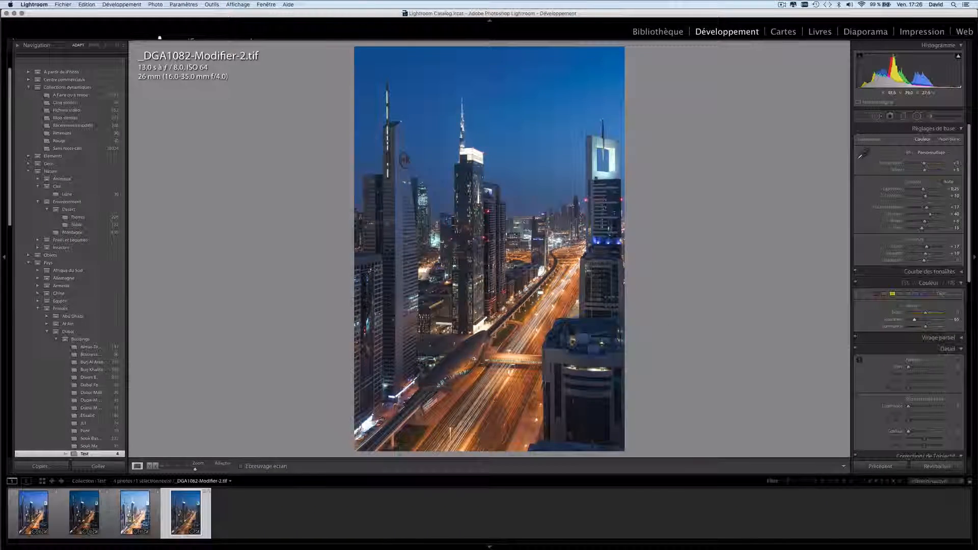
Step: Set the luminance noise reduction of the merged photo to 19, checking the metro station area at 1:1
left_click(474, 359)
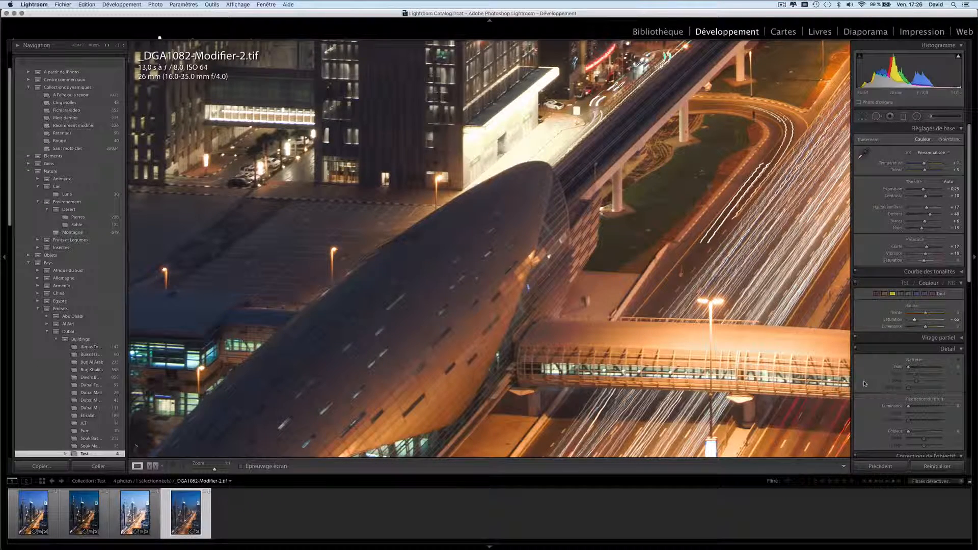
scroll(865, 384, "down", 3)
left_click_drag(908, 371, 915, 374)
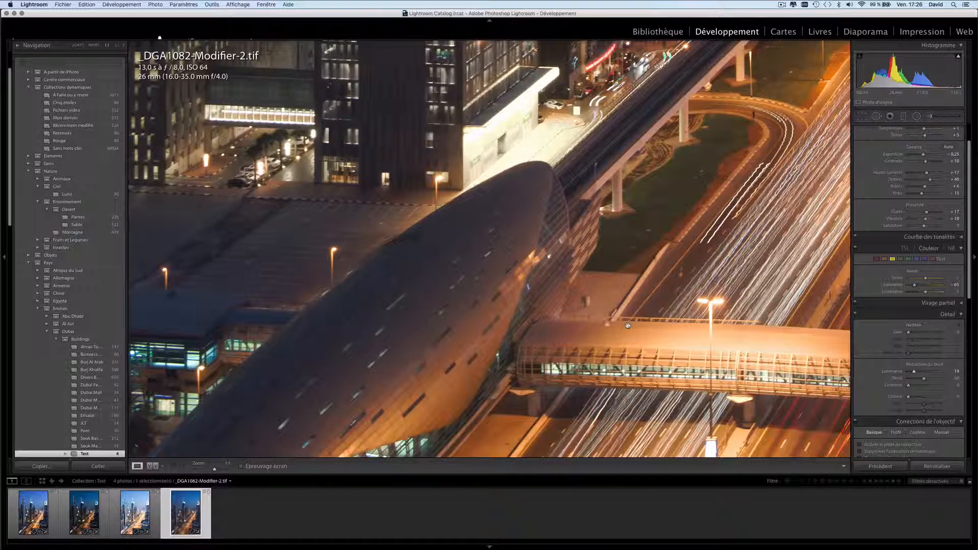
left_click(608, 324)
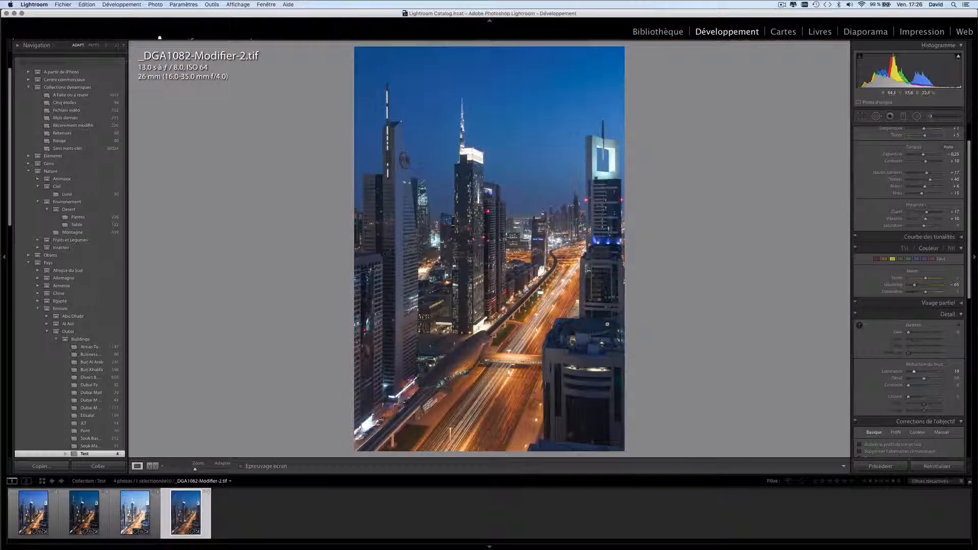